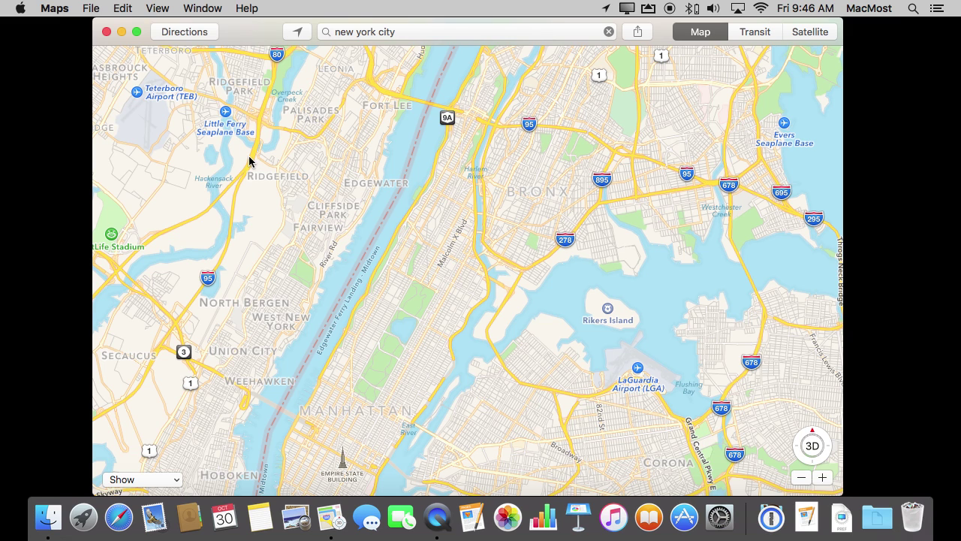
Show the directions sidebar with its start and end fields and recent routes
click(175, 36)
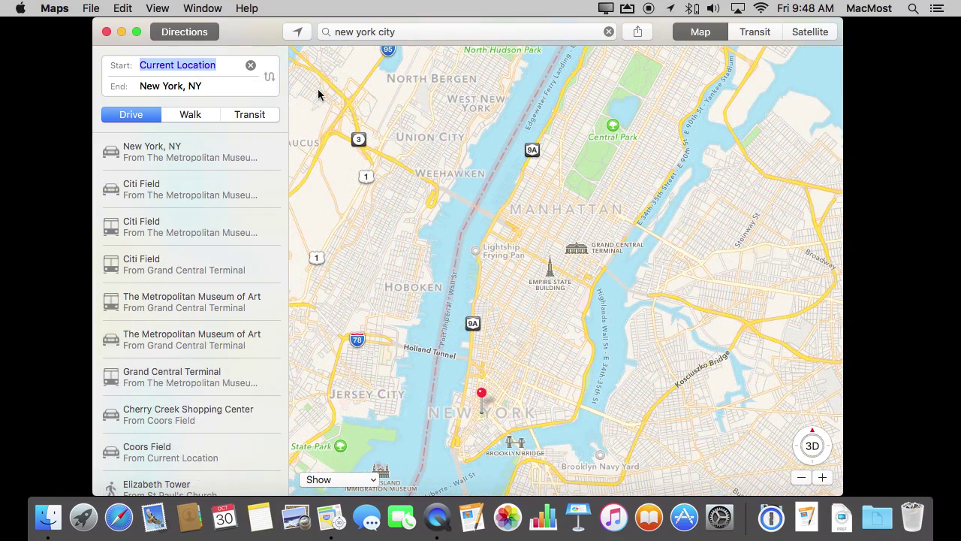
Set the start location to The Metropolitan Museum of Art
click(223, 62)
key(super+a)
text(The)
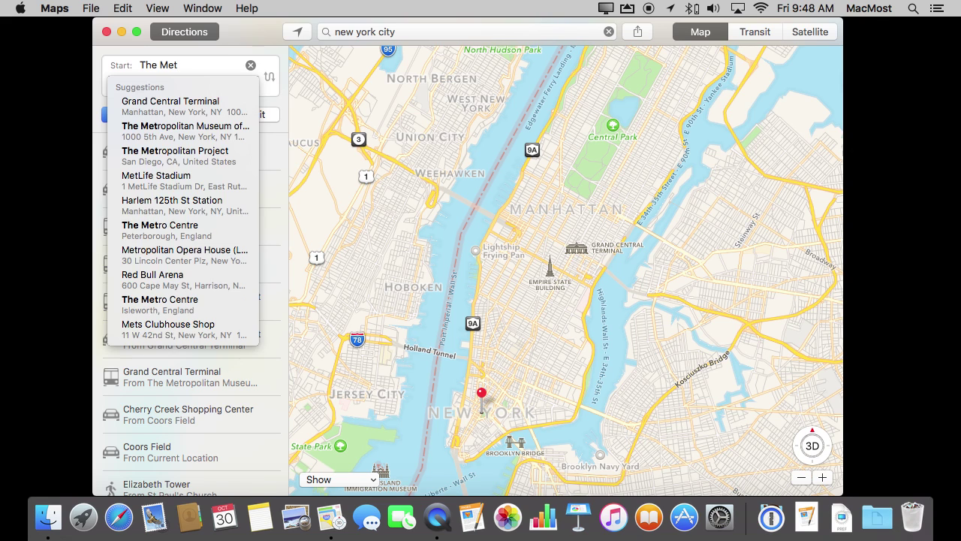
text( Met)
click(184, 132)
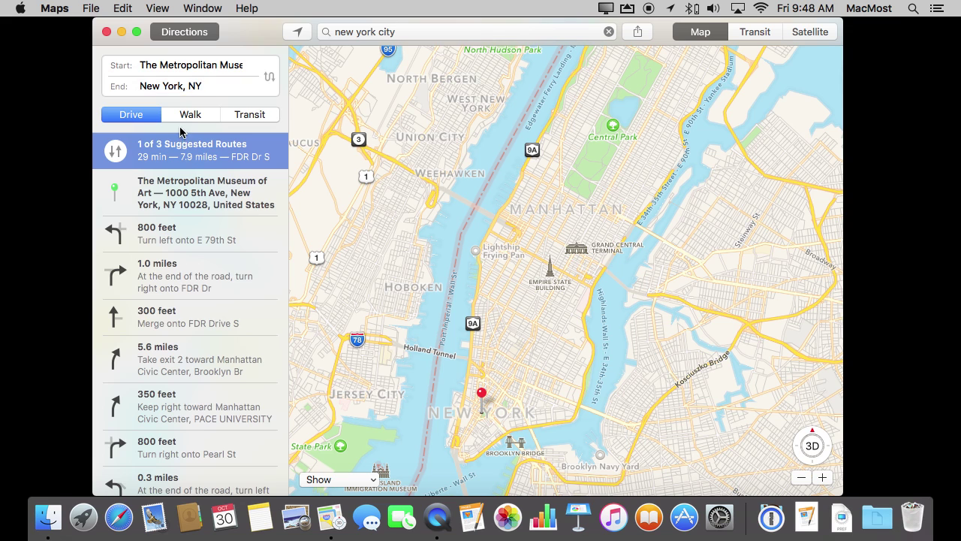
Set the destination to Citi Field and switch to public transit directions
click(217, 85)
text(Citi f)
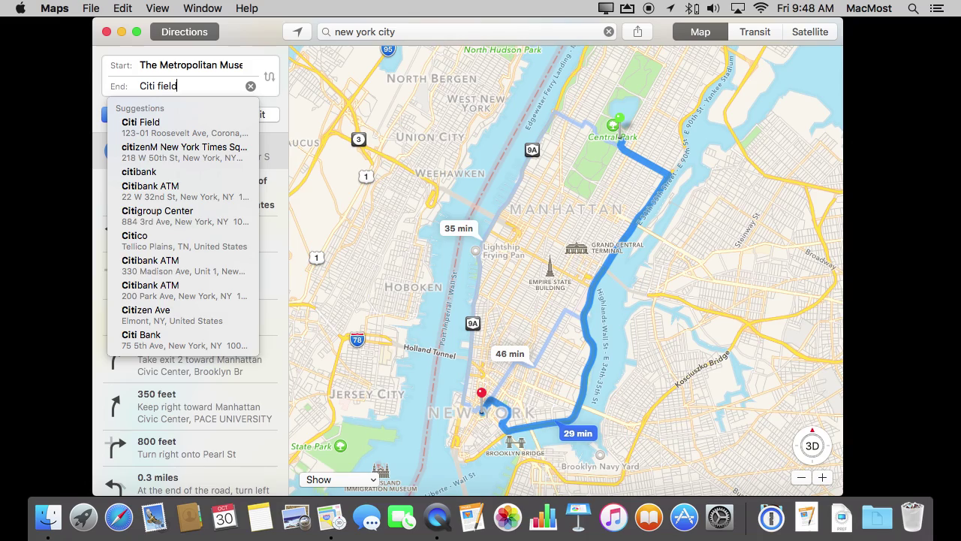
click(168, 128)
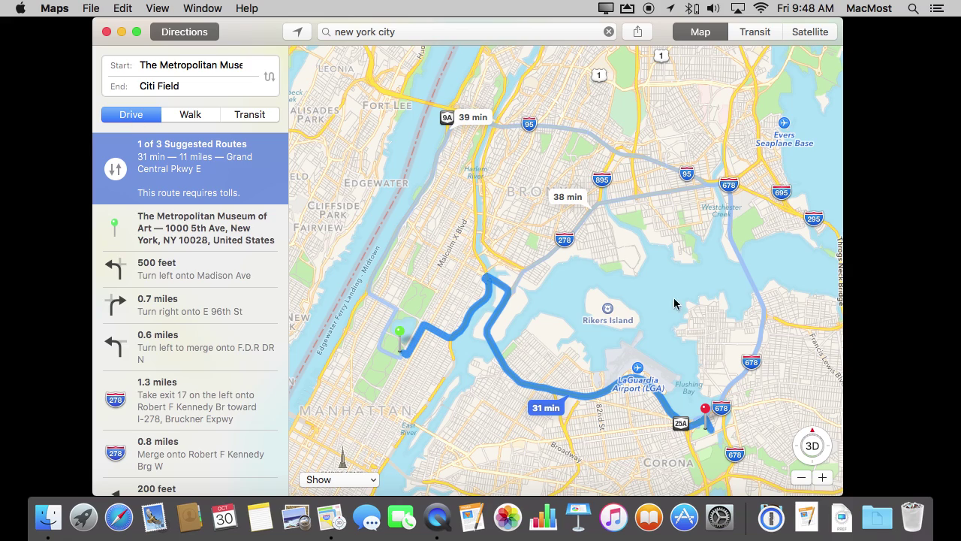
click(248, 117)
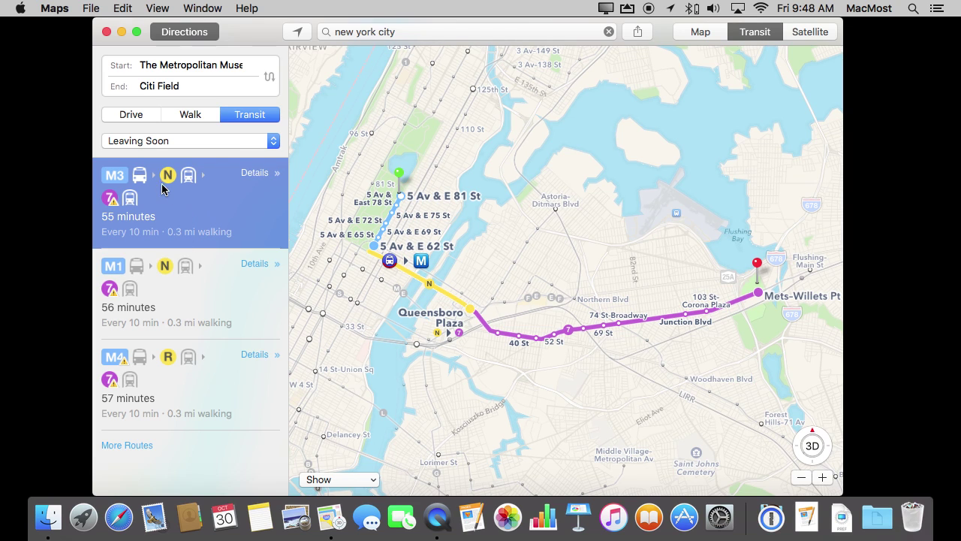
Compare the M1 and M4 route options, then return to the M3 route
click(166, 286)
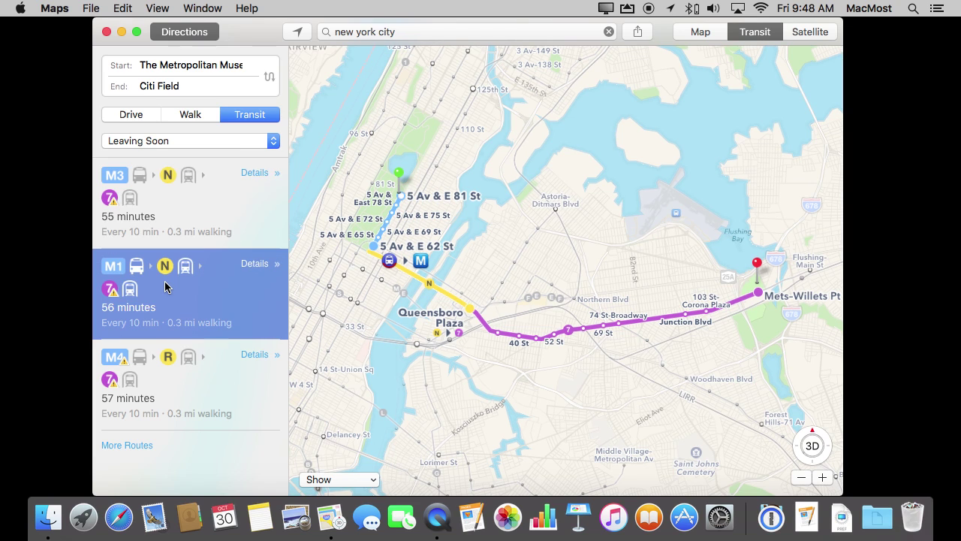
click(169, 365)
click(173, 277)
click(197, 361)
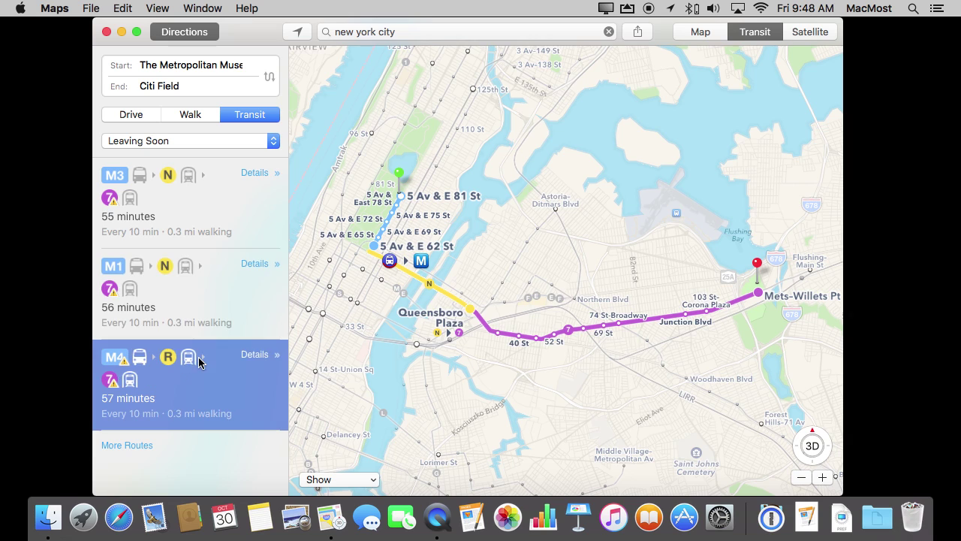
click(151, 218)
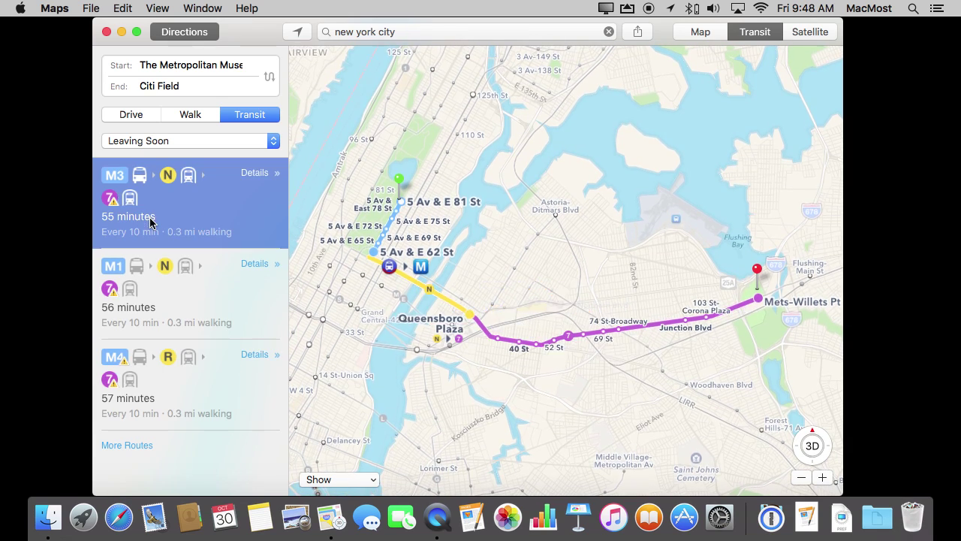
Show the M3 route's step-by-step directions: walk, M3 bus, N and 7 trains
click(250, 178)
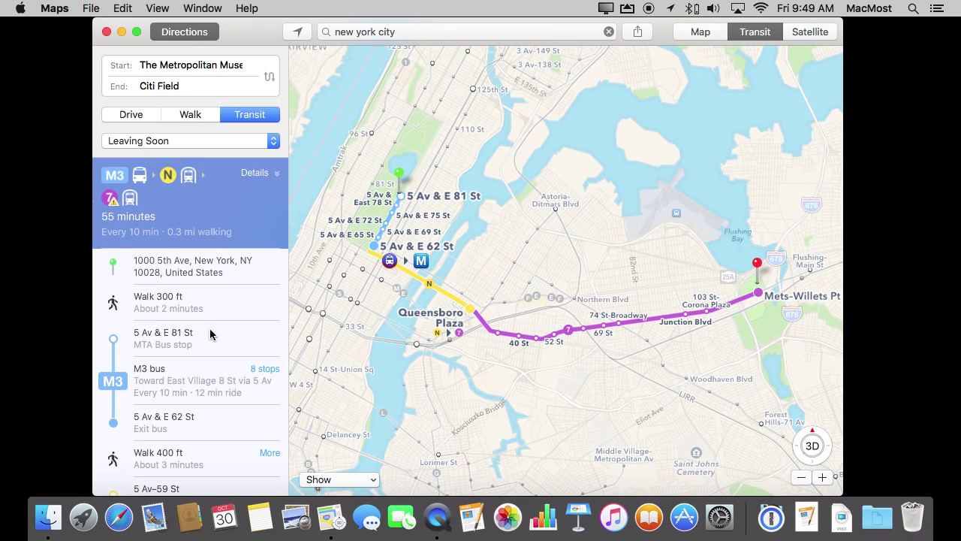
scroll(199, 335, down, 5)
scroll(200, 330, down, 5)
scroll(195, 331, up, 10)
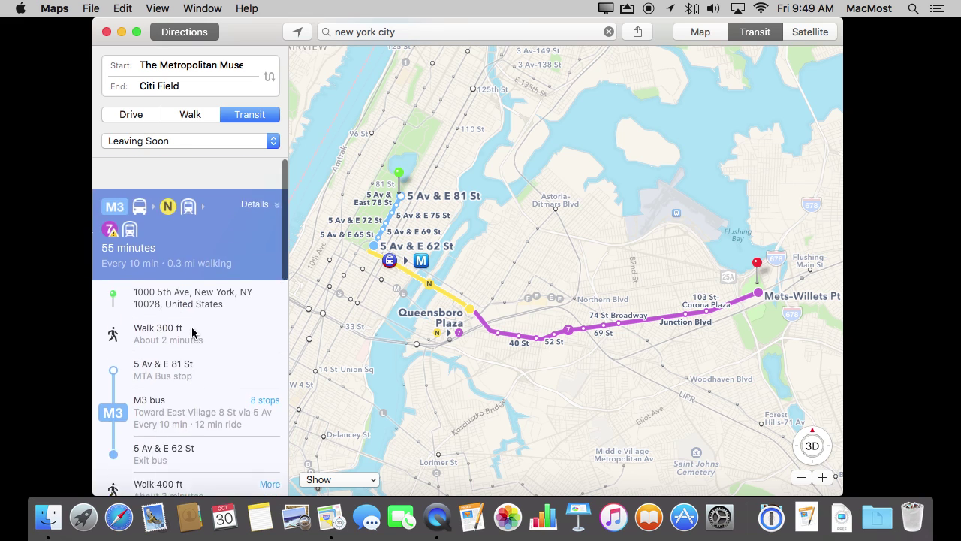
click(170, 143)
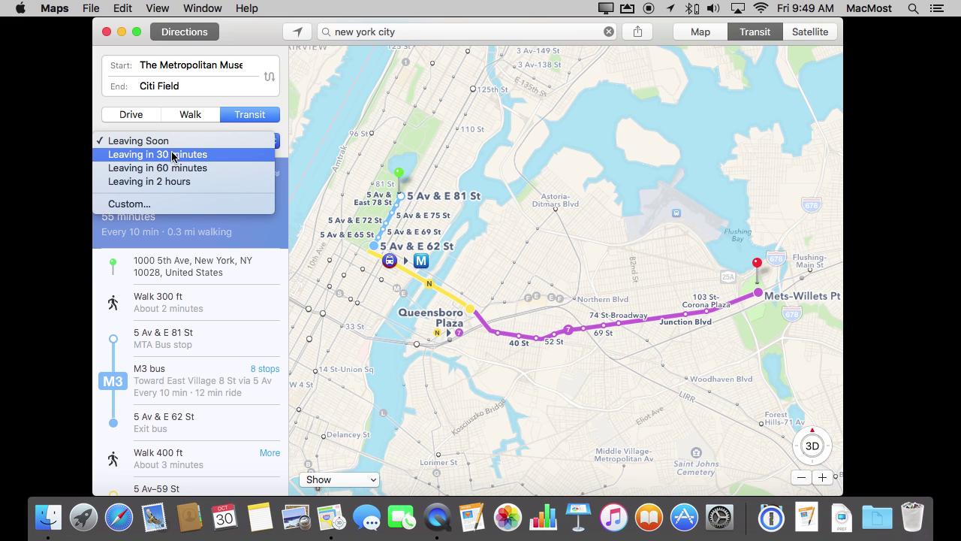
Set a custom Arrive time of 11:48 AM on 10/30/2015, then hide the directions panel
click(180, 155)
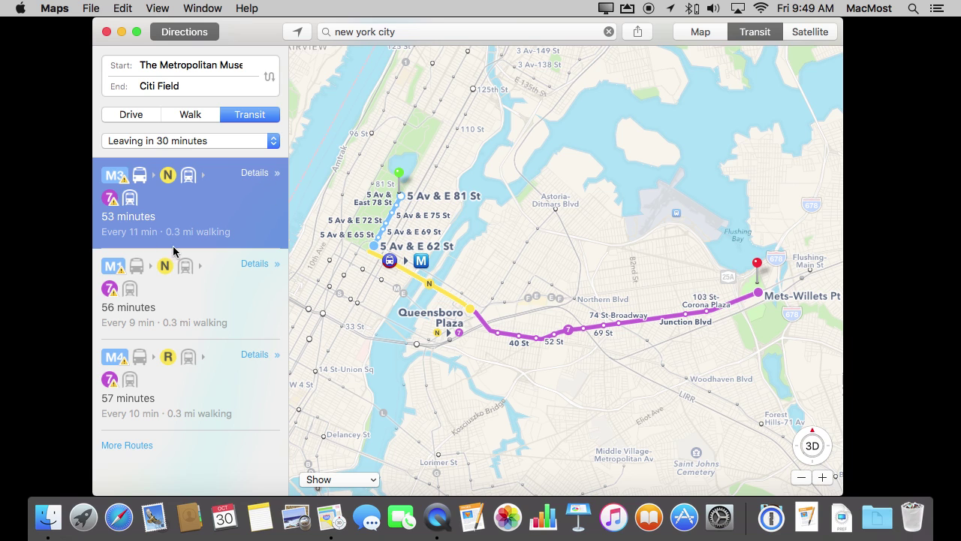
click(170, 141)
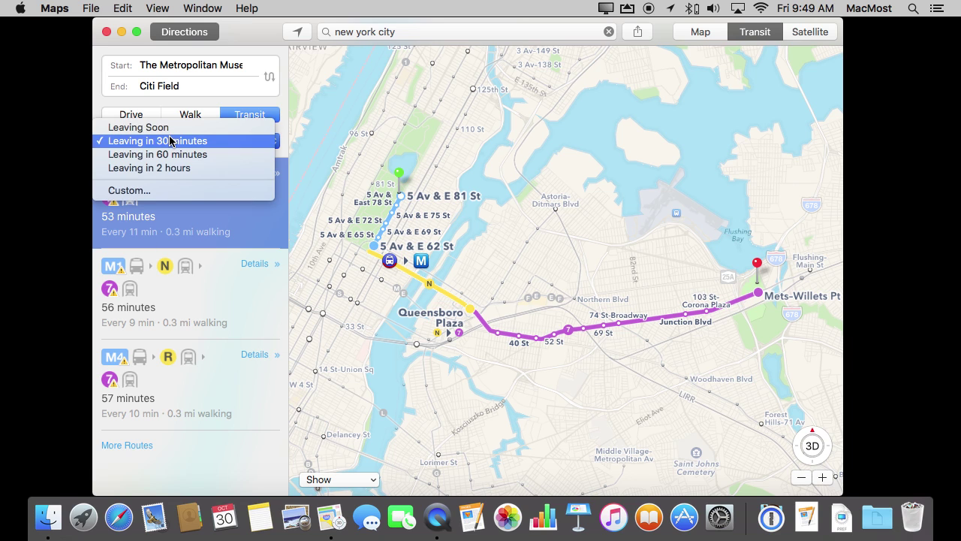
click(160, 189)
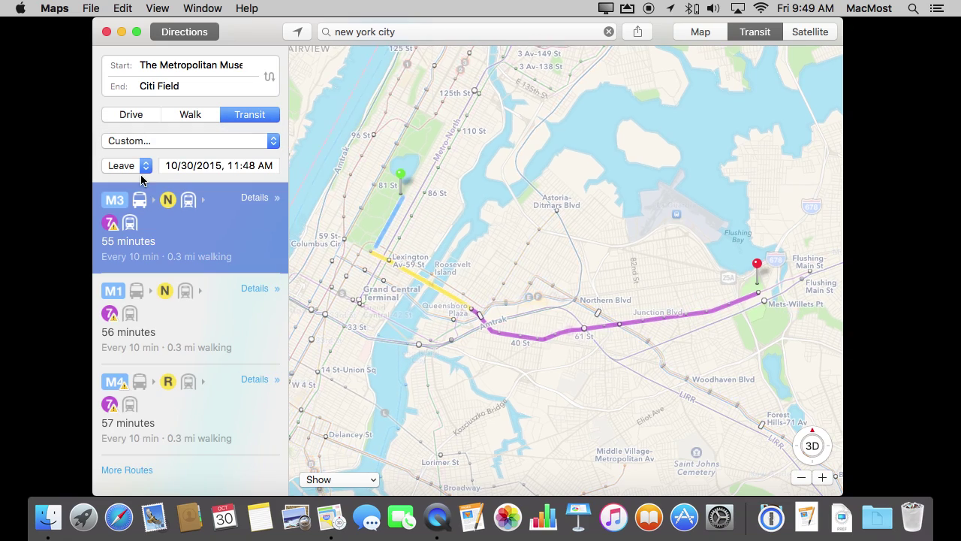
click(138, 170)
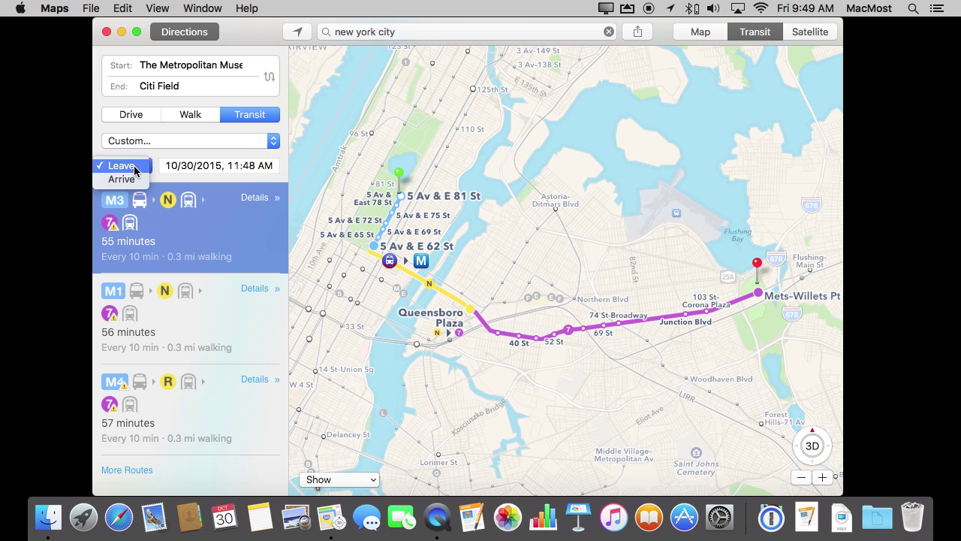
click(120, 179)
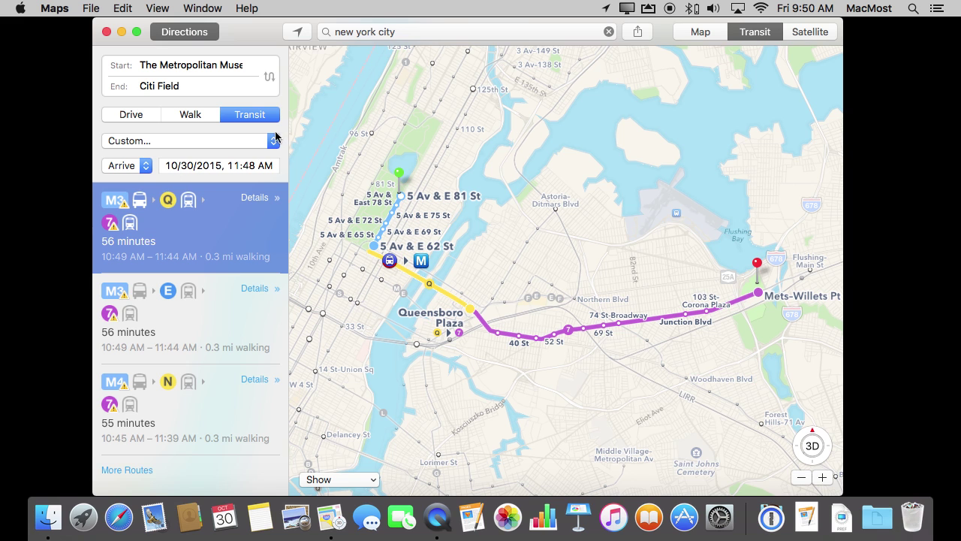
click(181, 39)
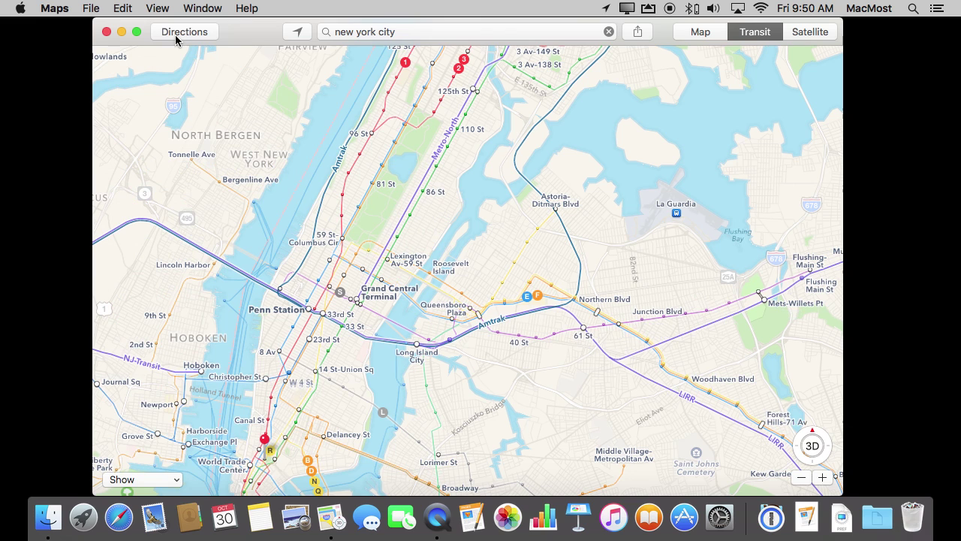
Switch the map to the standard Map view, then back to Transit
click(158, 9)
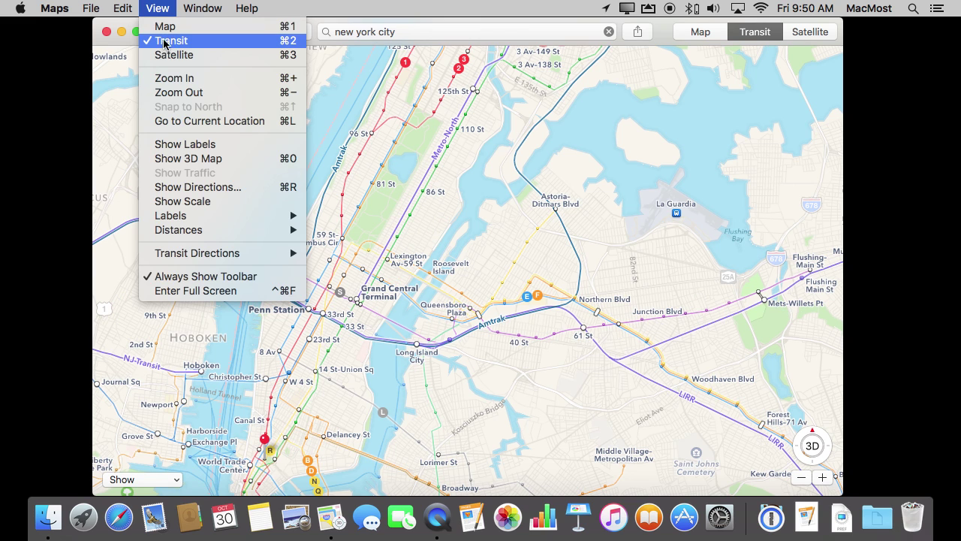
click(164, 26)
click(160, 8)
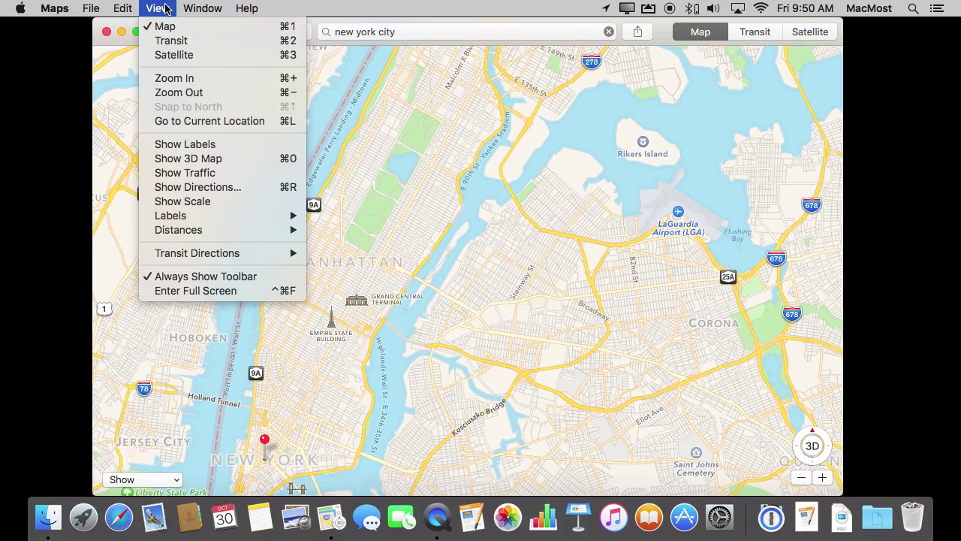
click(169, 40)
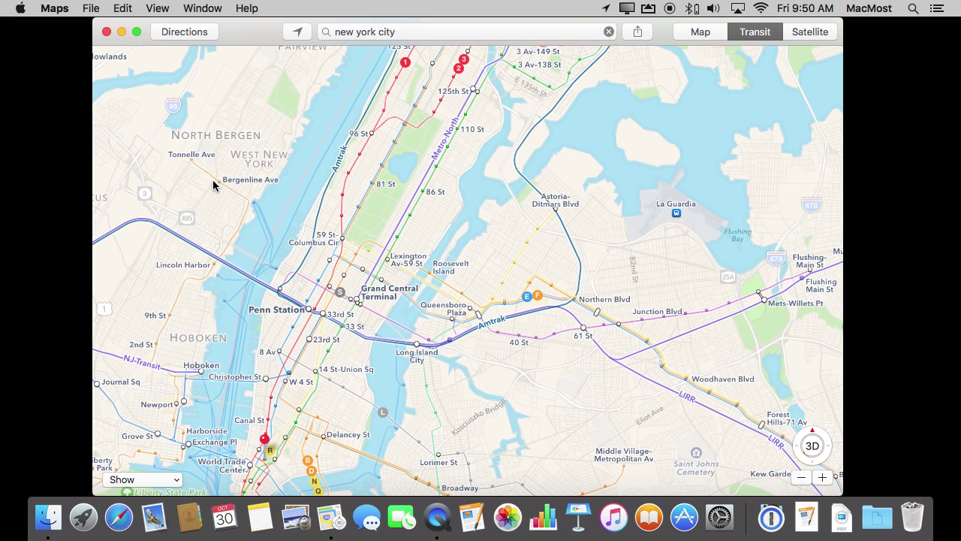
Reload the recent Met-to-Citi Field transit route and print its directions
click(185, 32)
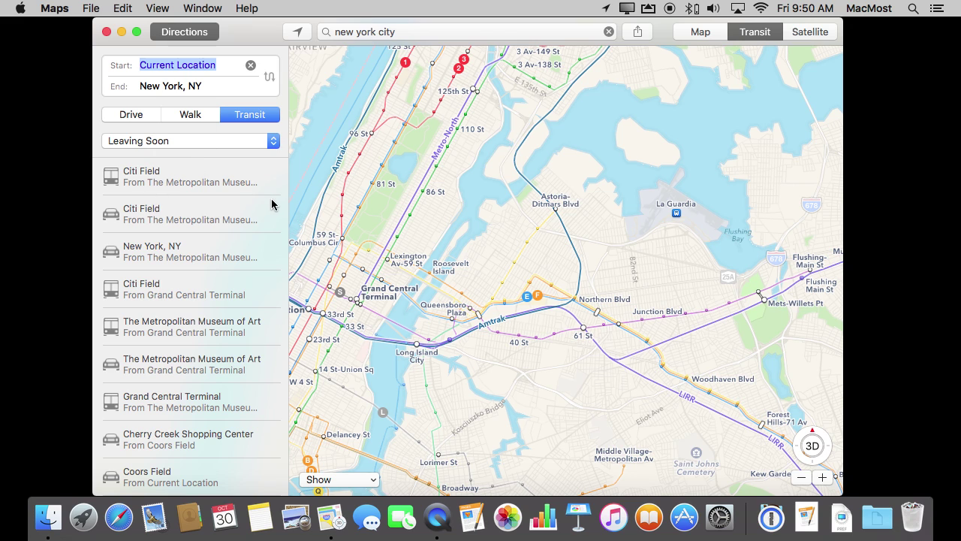
click(178, 179)
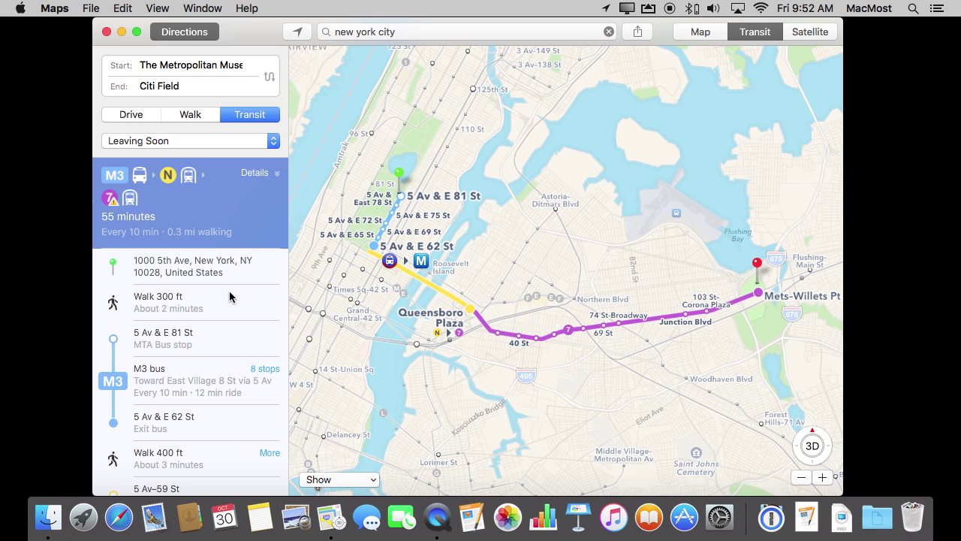
click(90, 9)
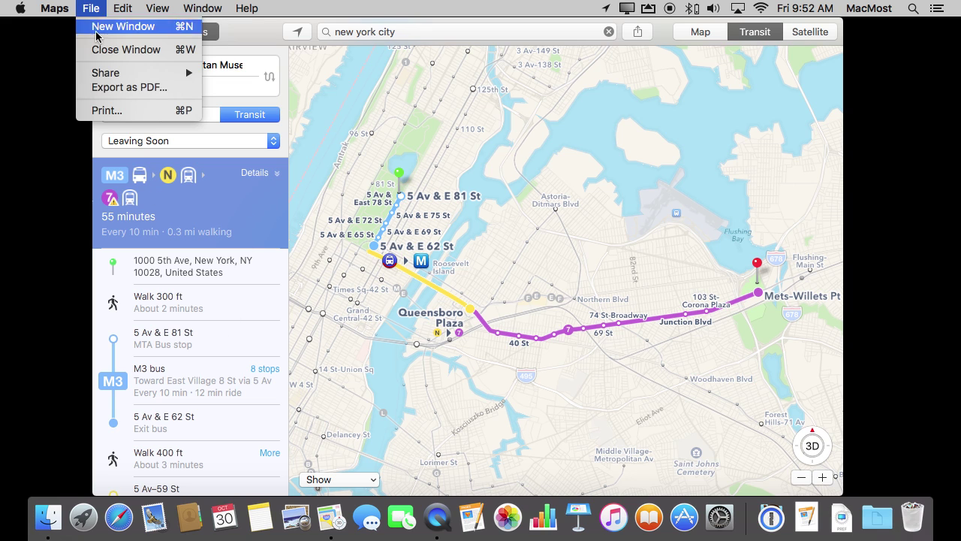
click(109, 112)
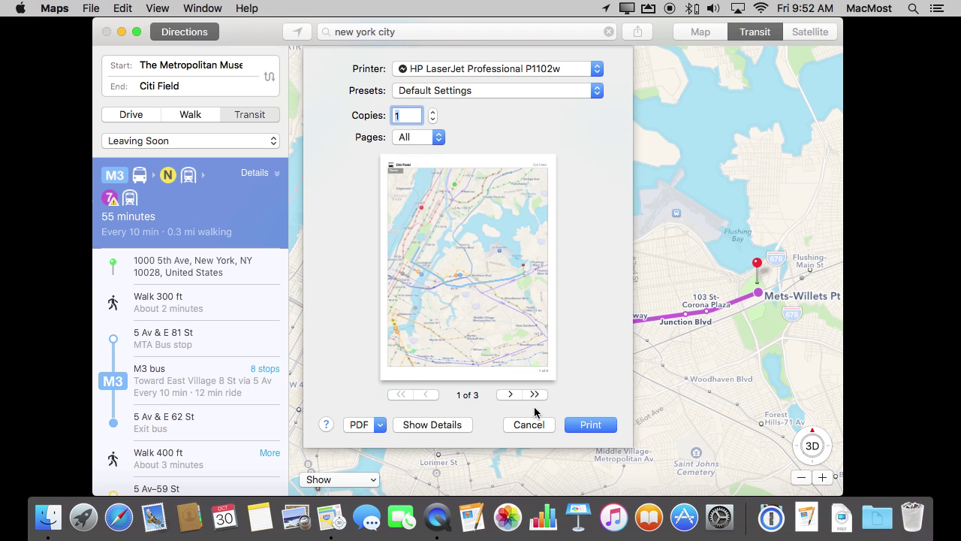
Open the printout as a PDF in Preview, view page 2, then close it
click(367, 426)
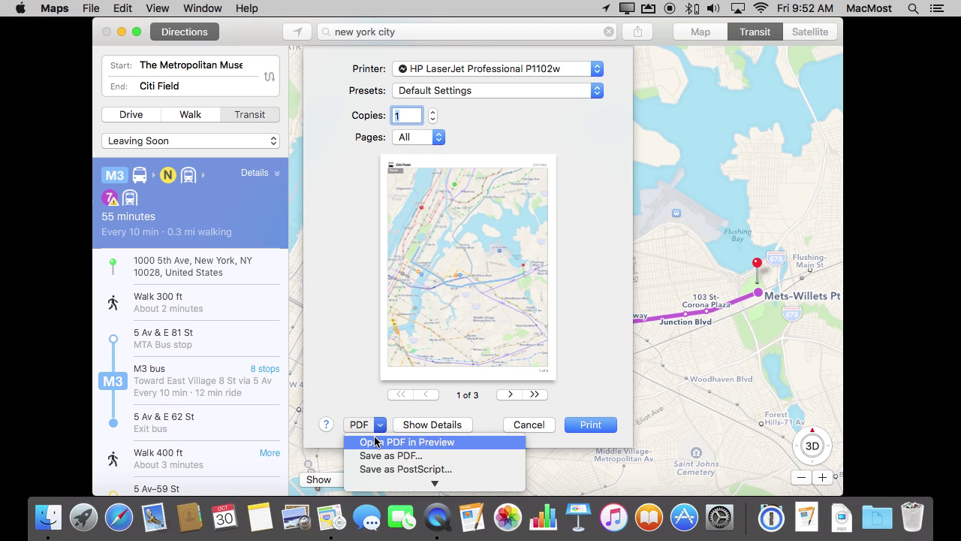
click(374, 441)
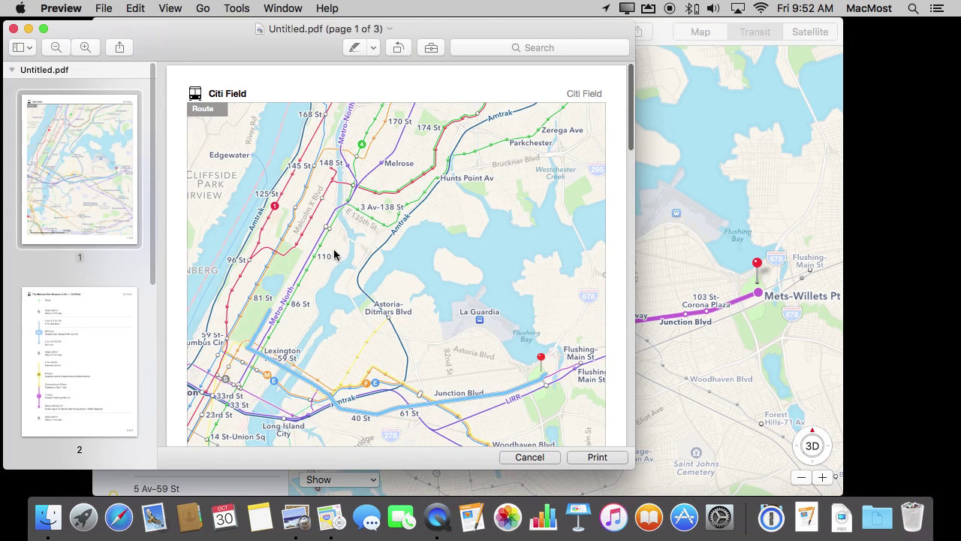
click(97, 341)
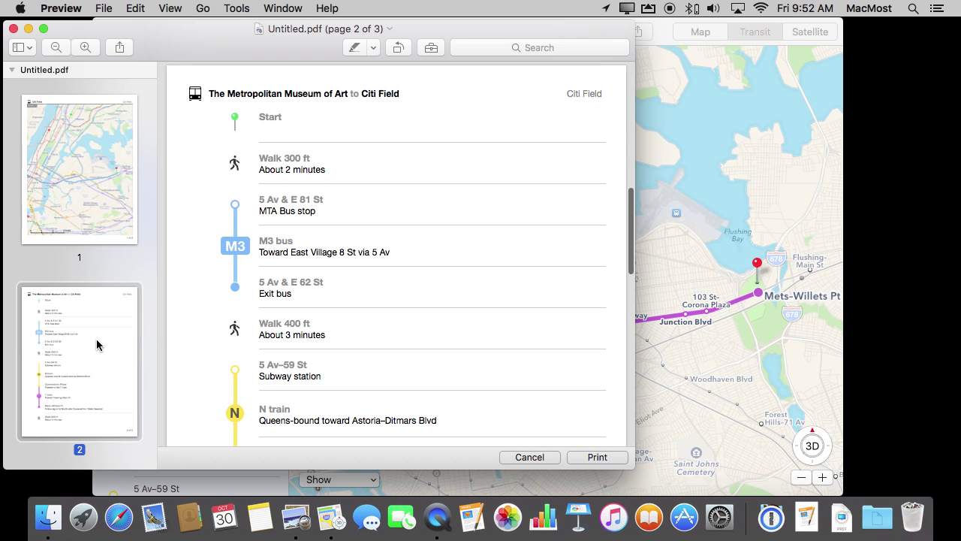
click(14, 28)
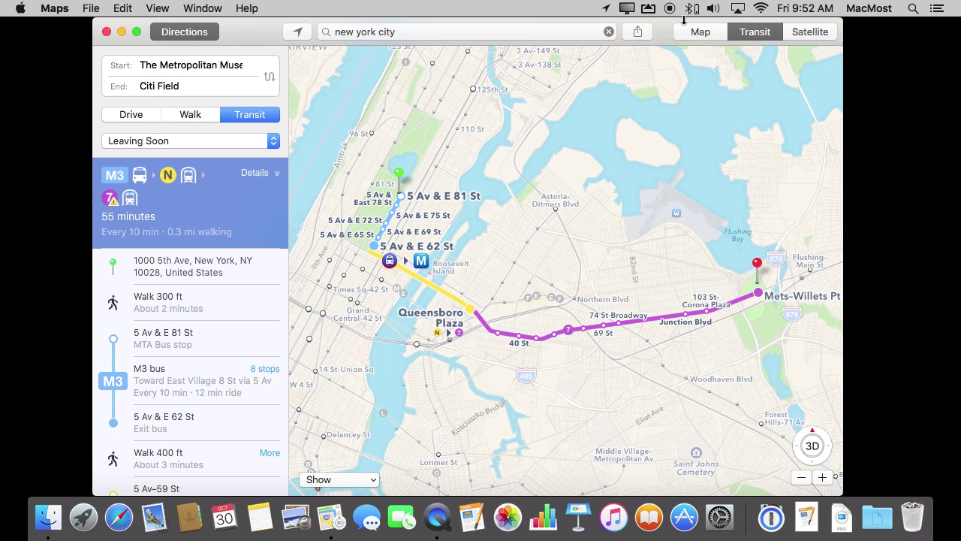
Open the Share menu for the Met-to-Citi Field transit directions
click(638, 33)
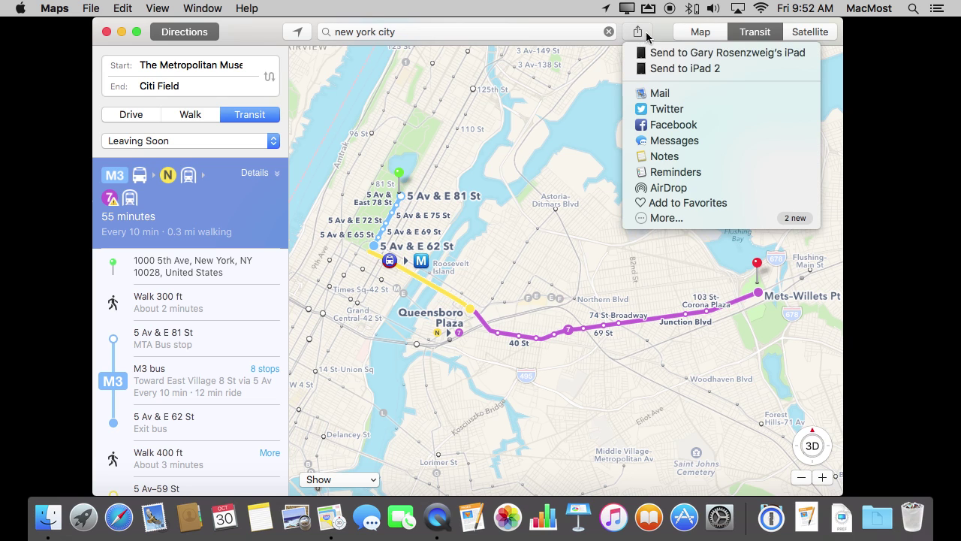